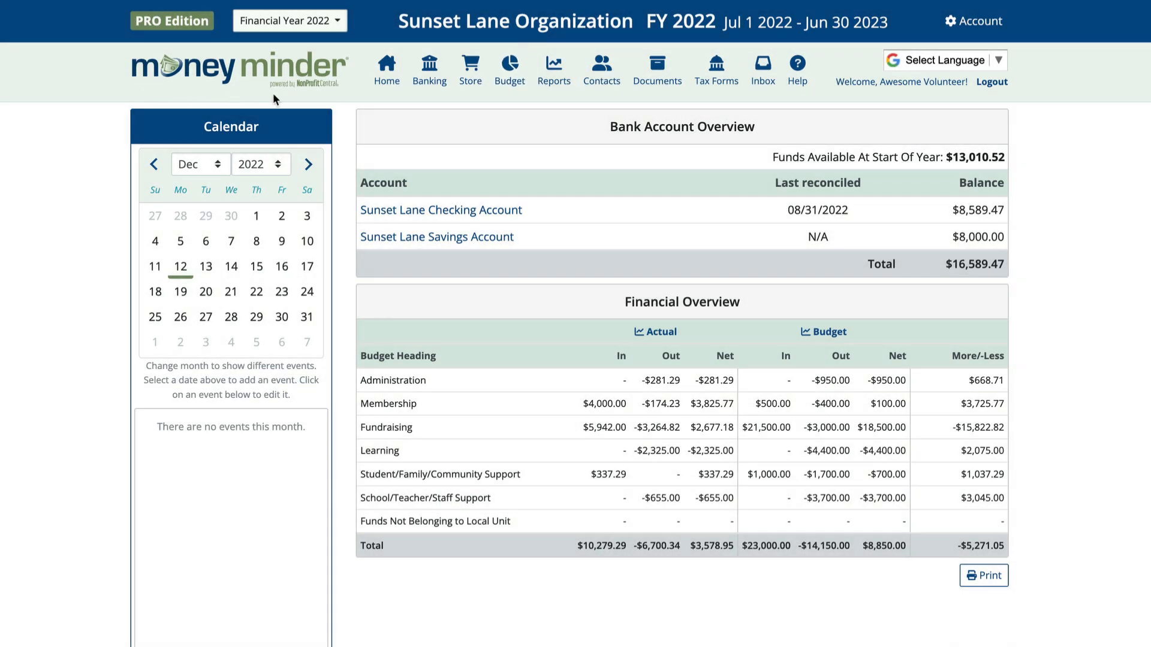
# Create an 'NSF/Returned Checks' category under Administration in the budget and save the changes
pyautogui.click(510, 96)
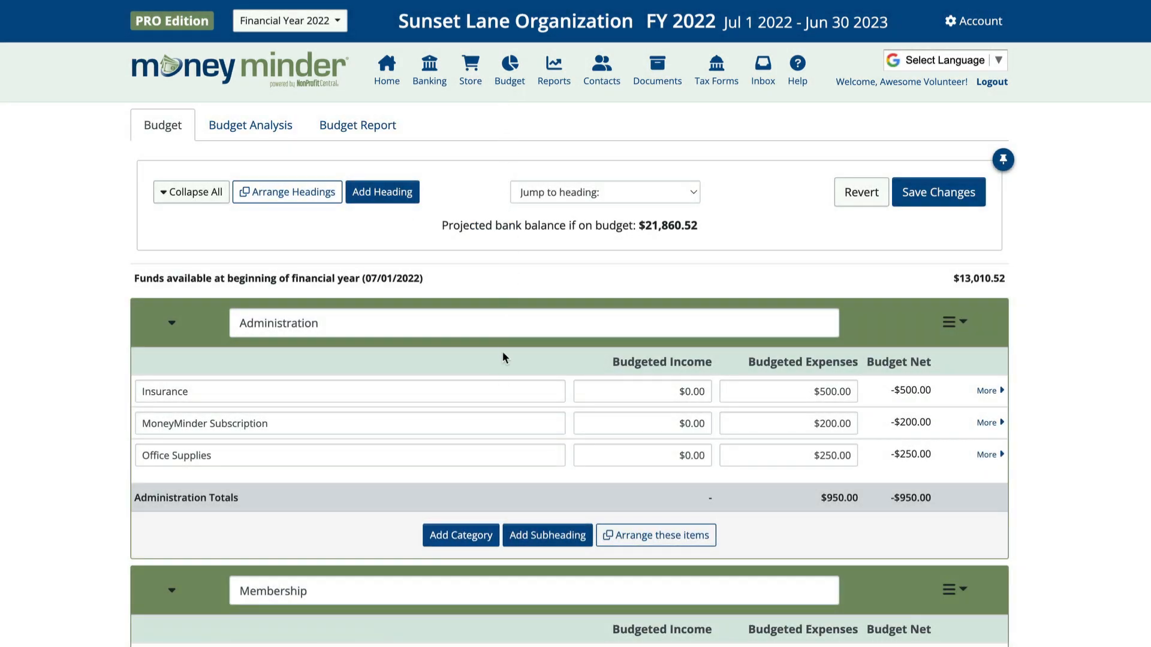
pyautogui.click(474, 535)
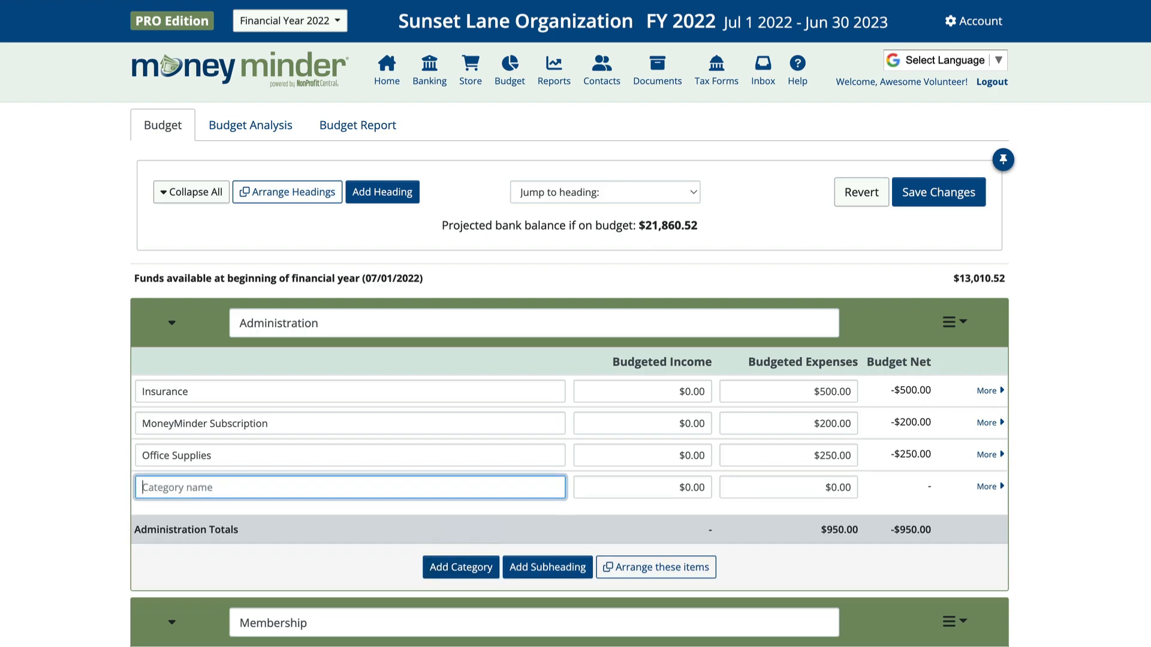
pyautogui.write('NSF/Ret')
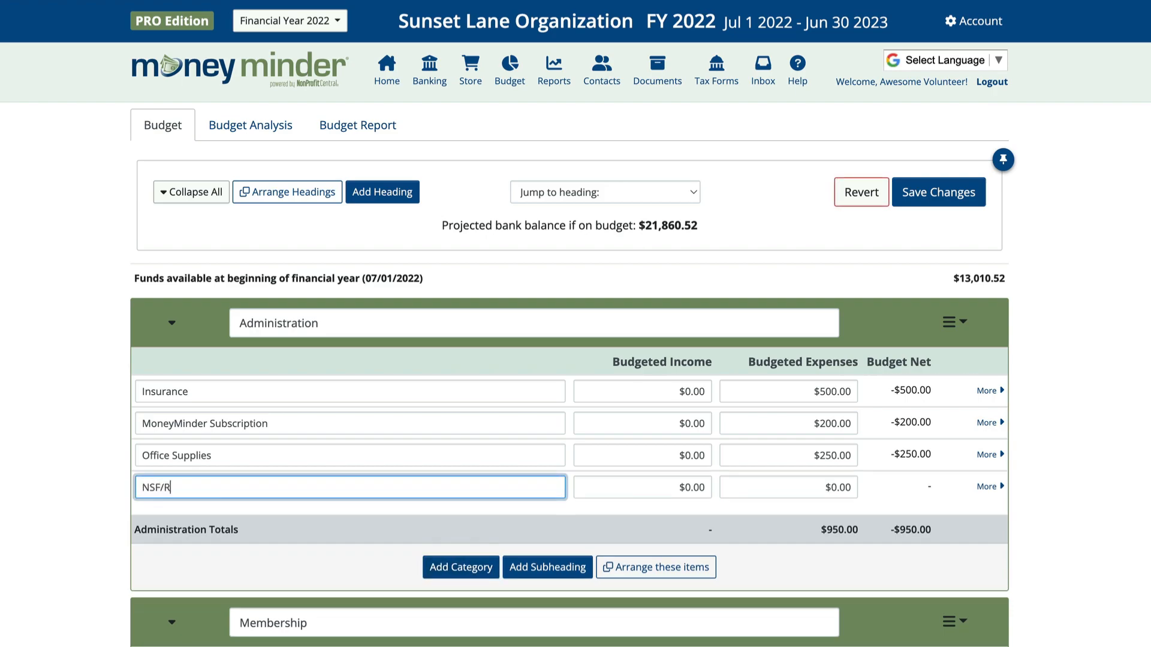
pyautogui.write('urned Checks')
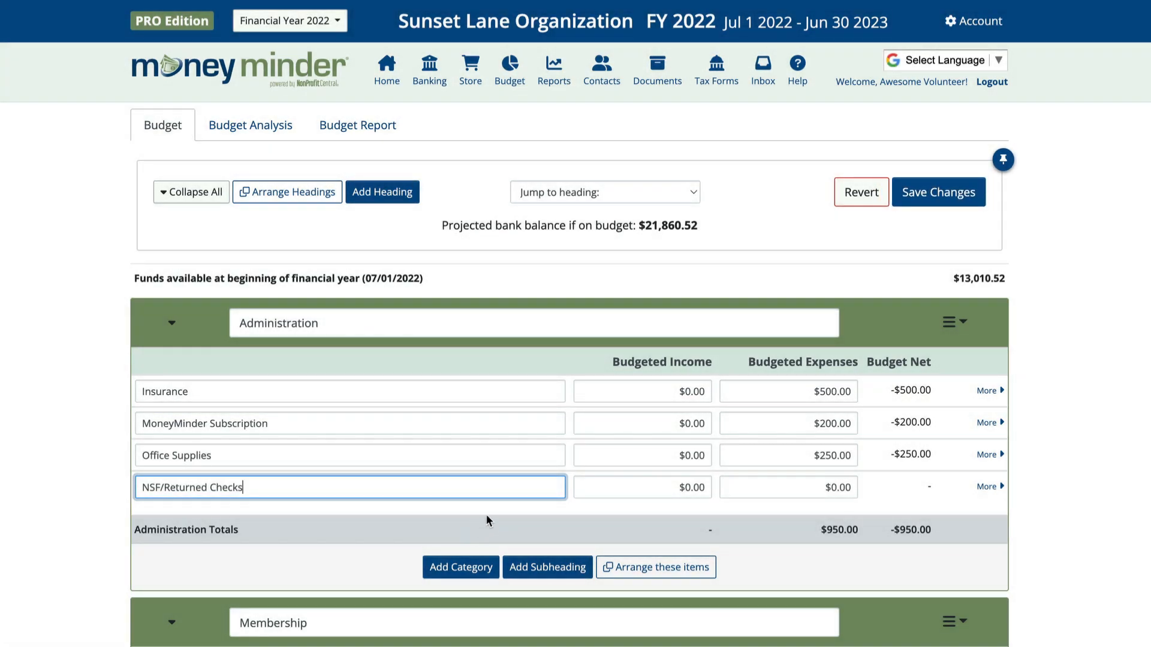
pyautogui.click(967, 204)
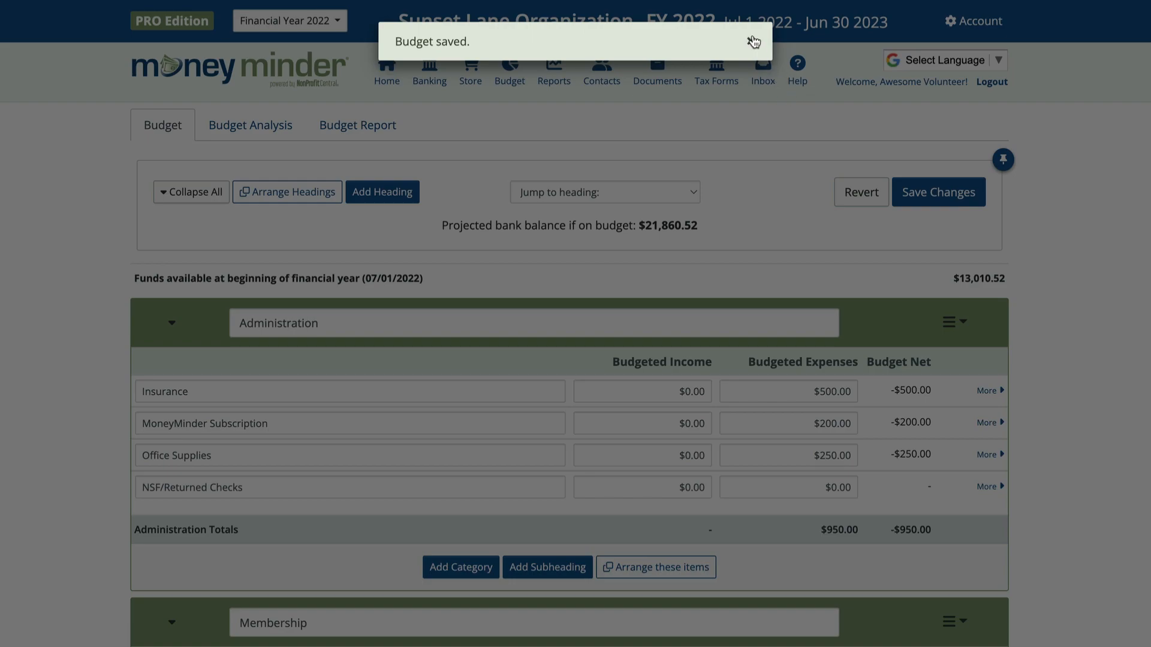
# Dismiss the saved notice and start a new withdrawal from Sunset Lane Checking, selecting its check number
pyautogui.click(750, 42)
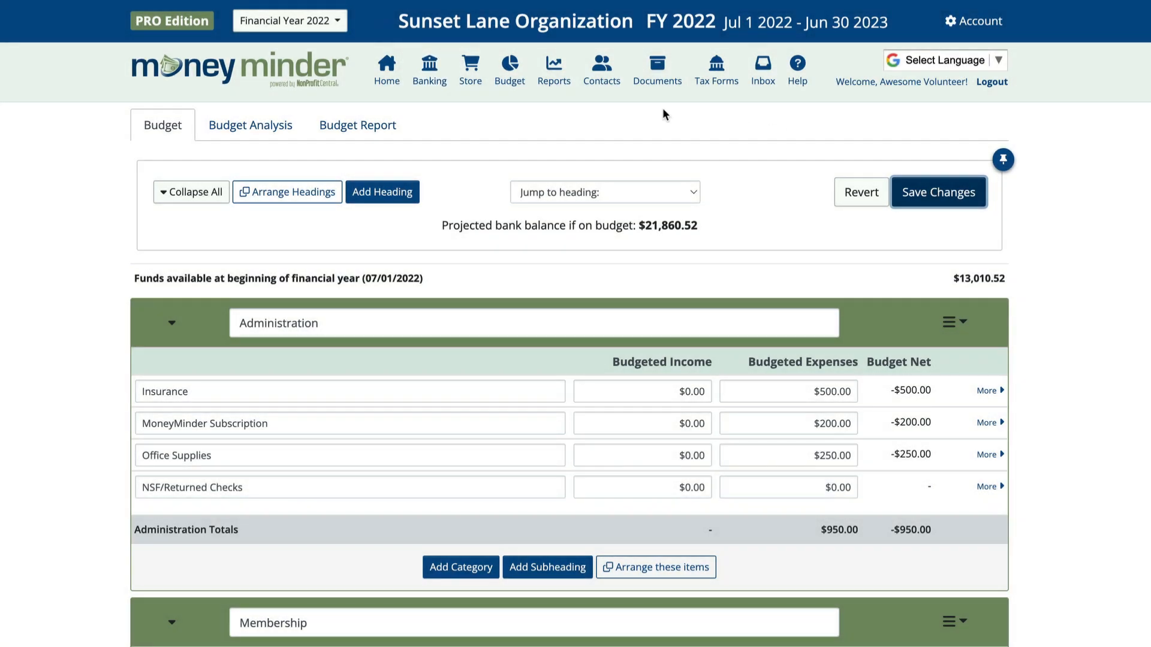
pyautogui.click(426, 81)
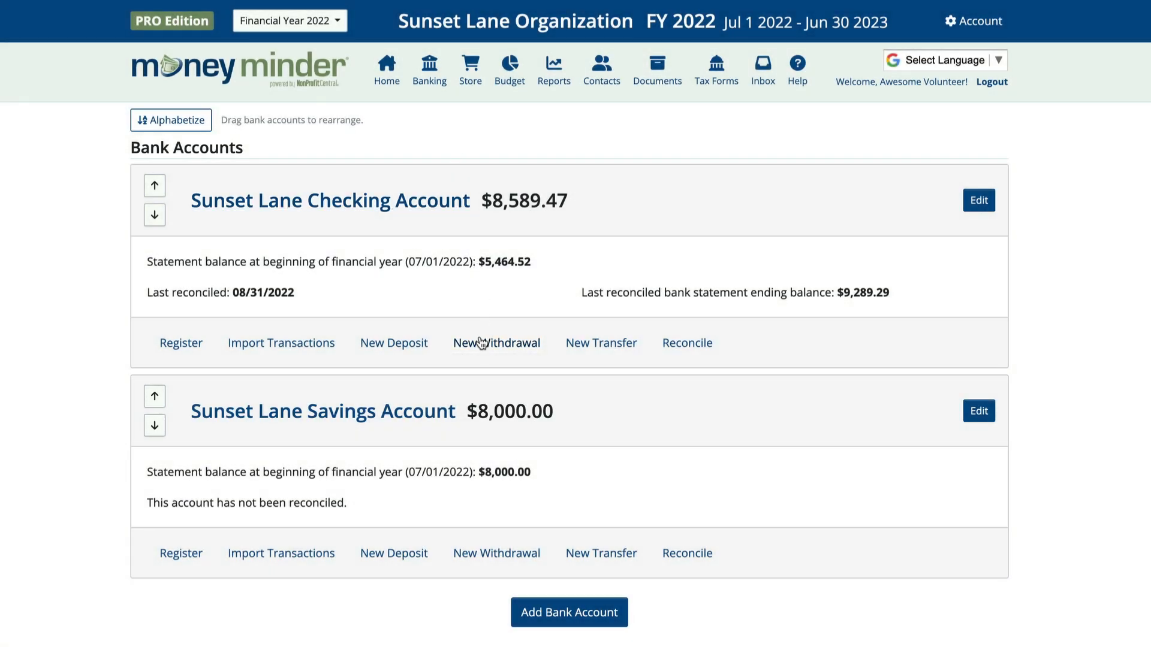
pyautogui.click(482, 343)
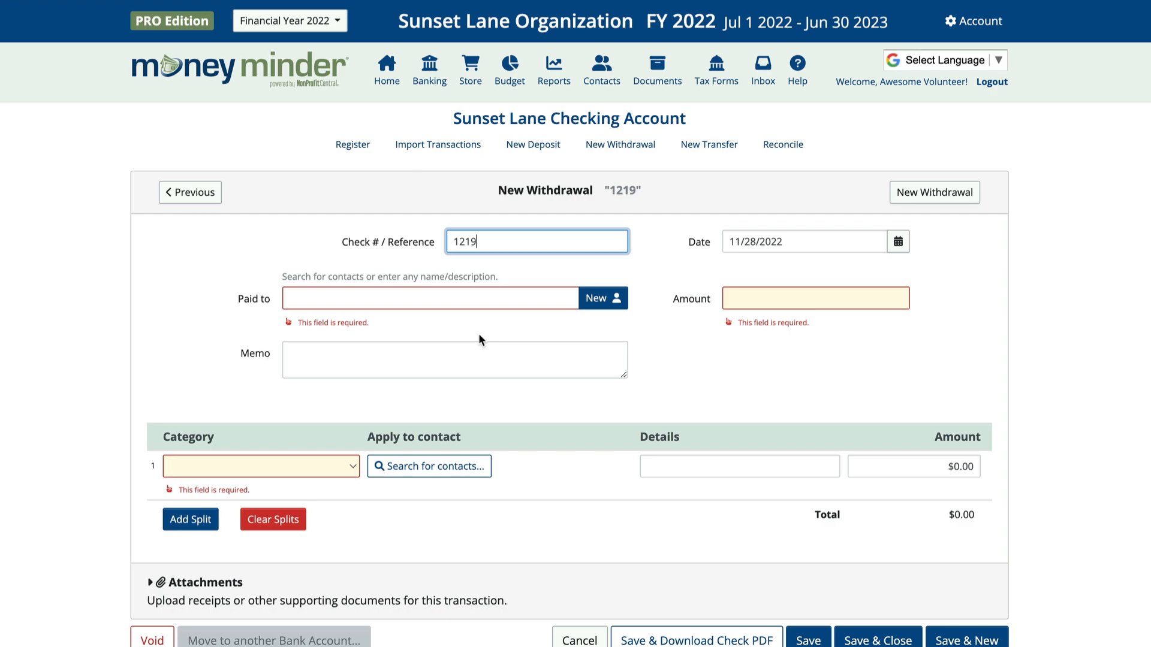
pyautogui.moveTo(490, 241); pyautogui.dragTo(429, 242)
# Set the withdrawal reference to NSF, date 11/23/2022, and payee to the member's contact
pyautogui.write('NSF')
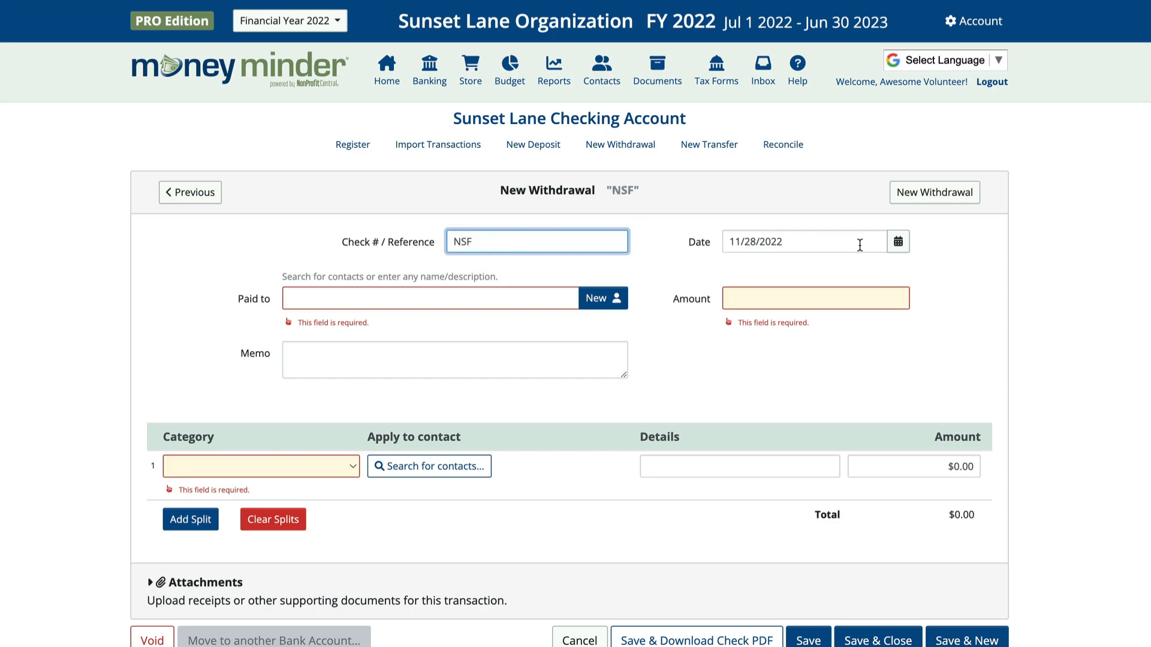
pyautogui.click(898, 241)
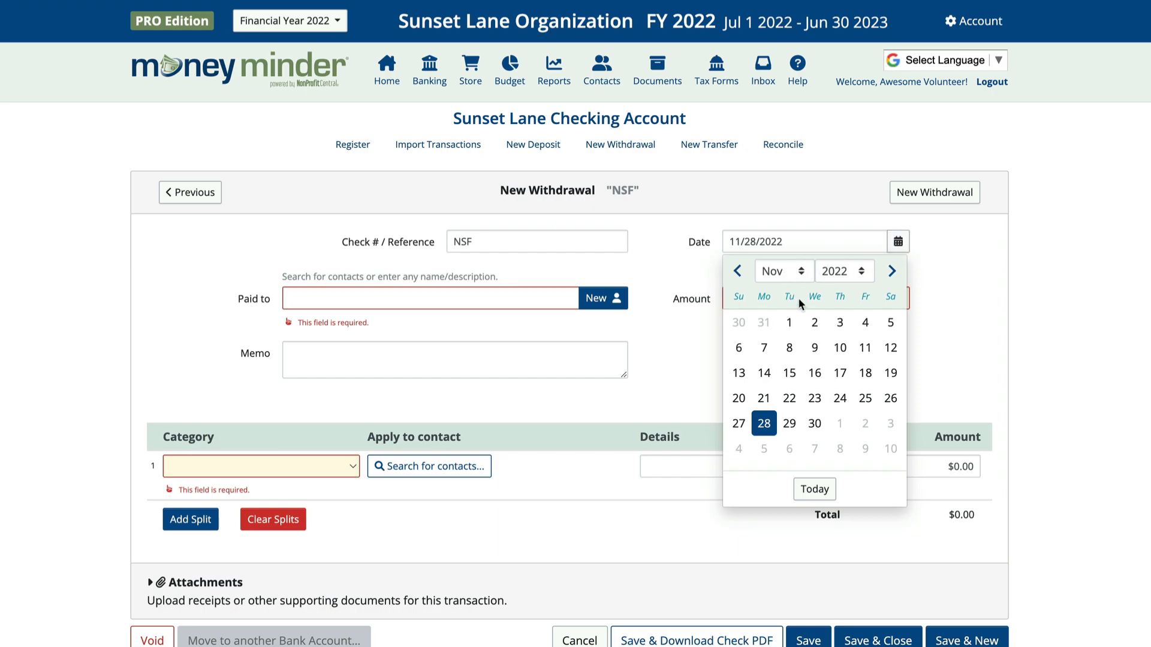
pyautogui.click(814, 399)
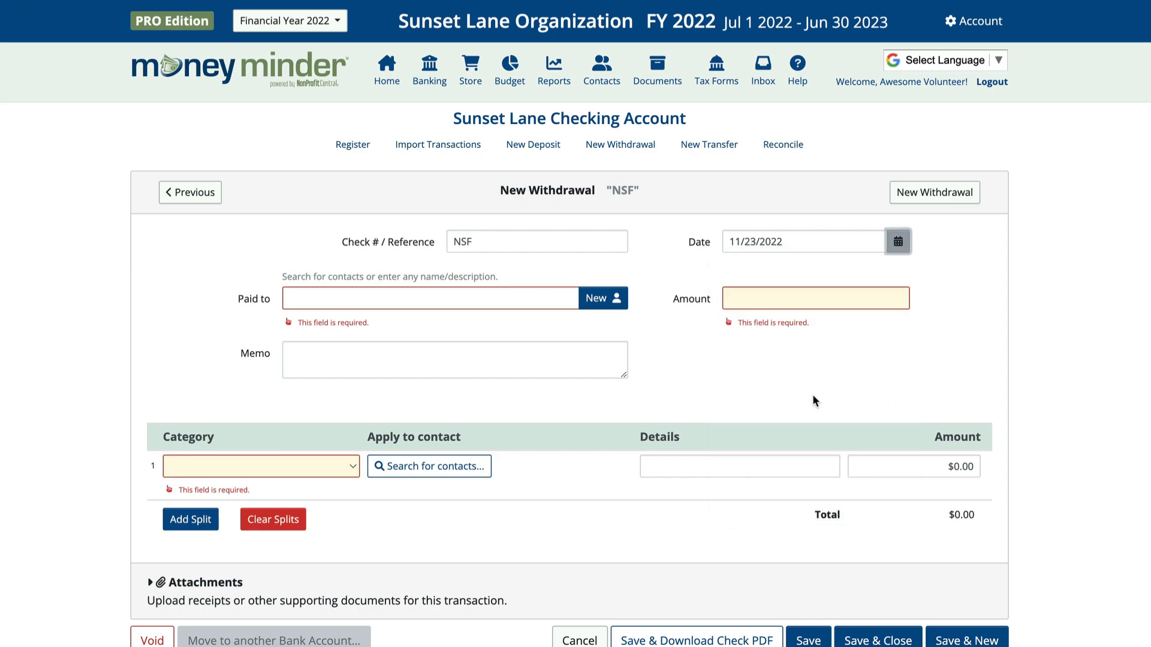
pyautogui.click(447, 300)
pyautogui.write('Maria')
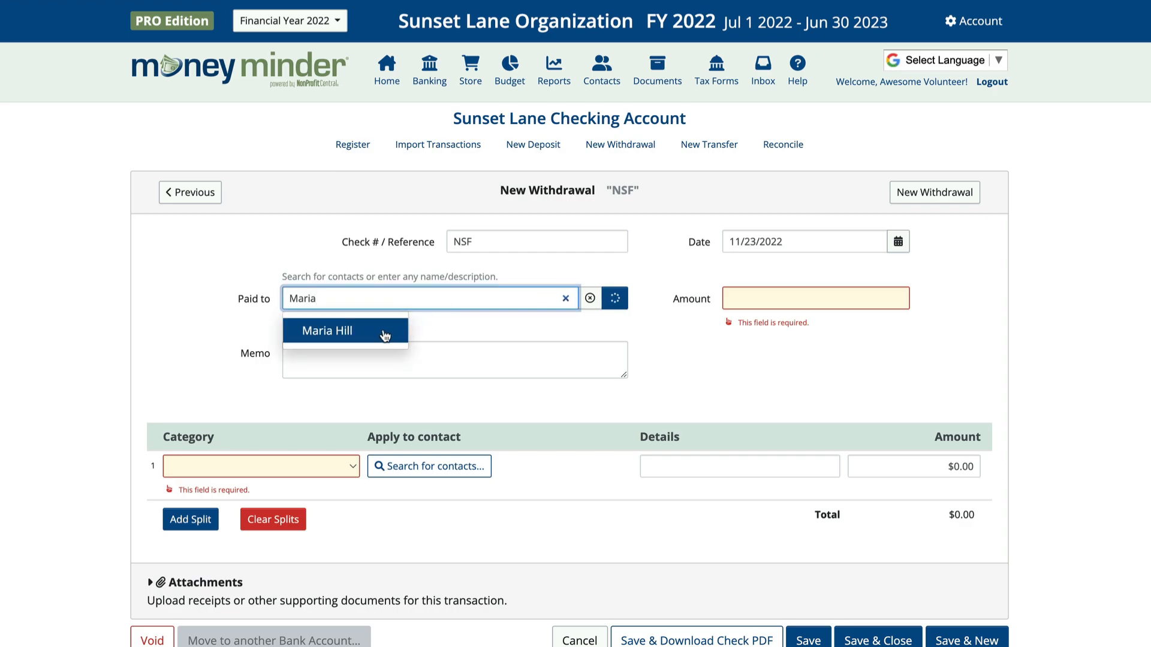
pyautogui.click(385, 331)
# Enter $50.00 under NSF/Returned Checks with details 'Written as donation', then save and start another
pyautogui.click(756, 298)
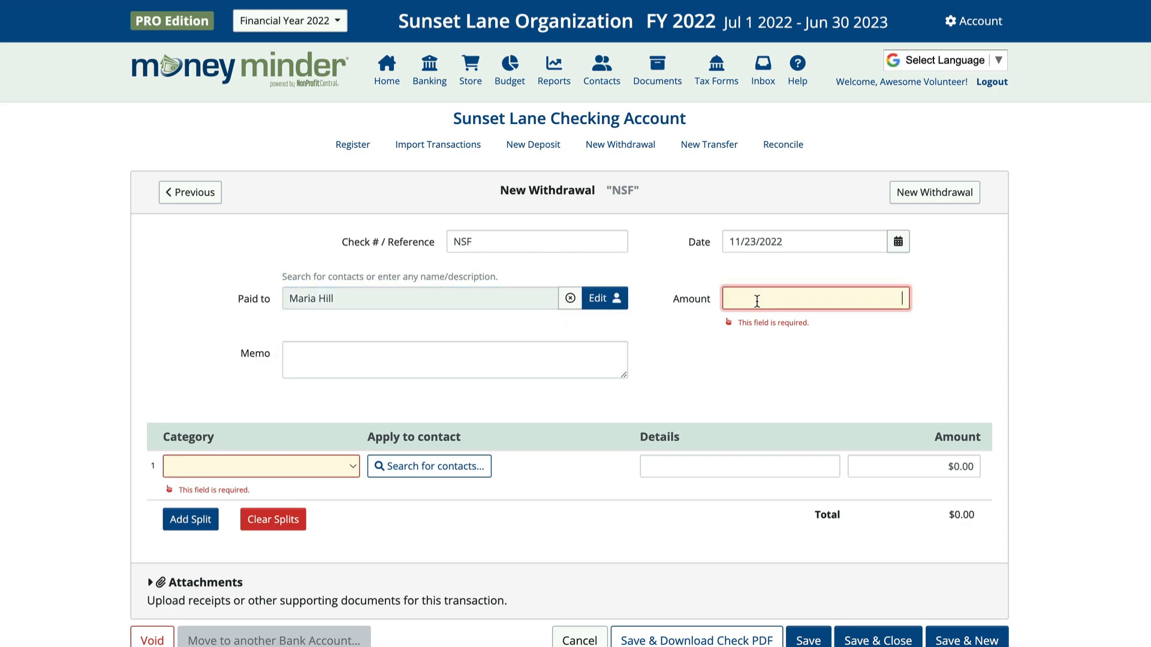
pyautogui.write('50.00')
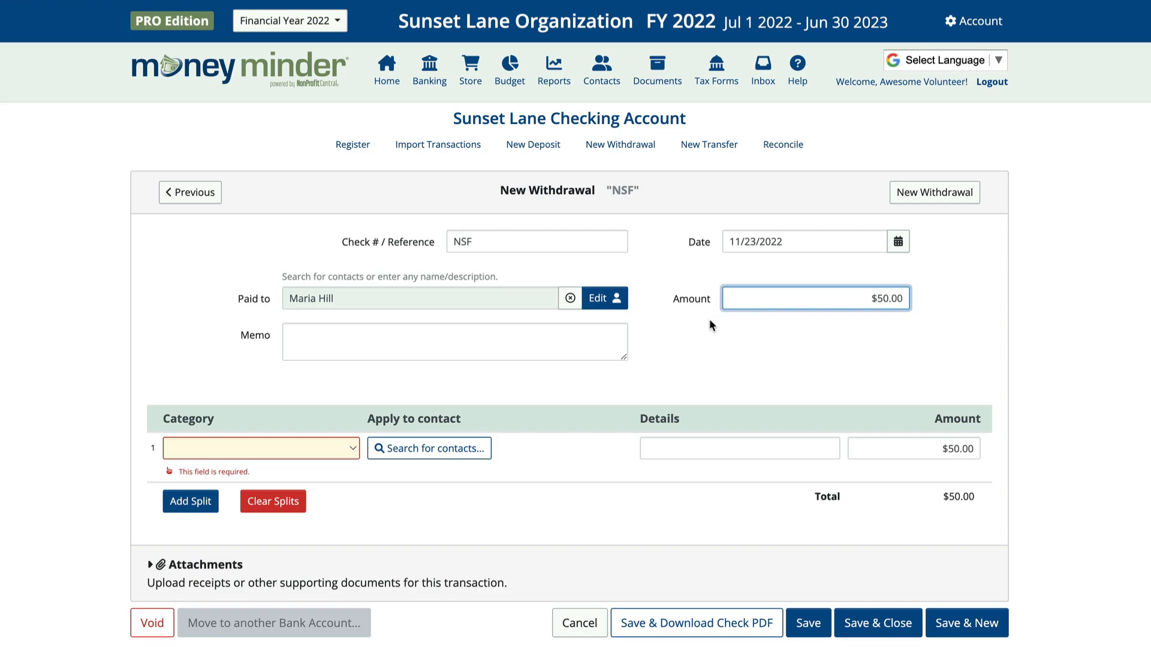
pyautogui.click(331, 448)
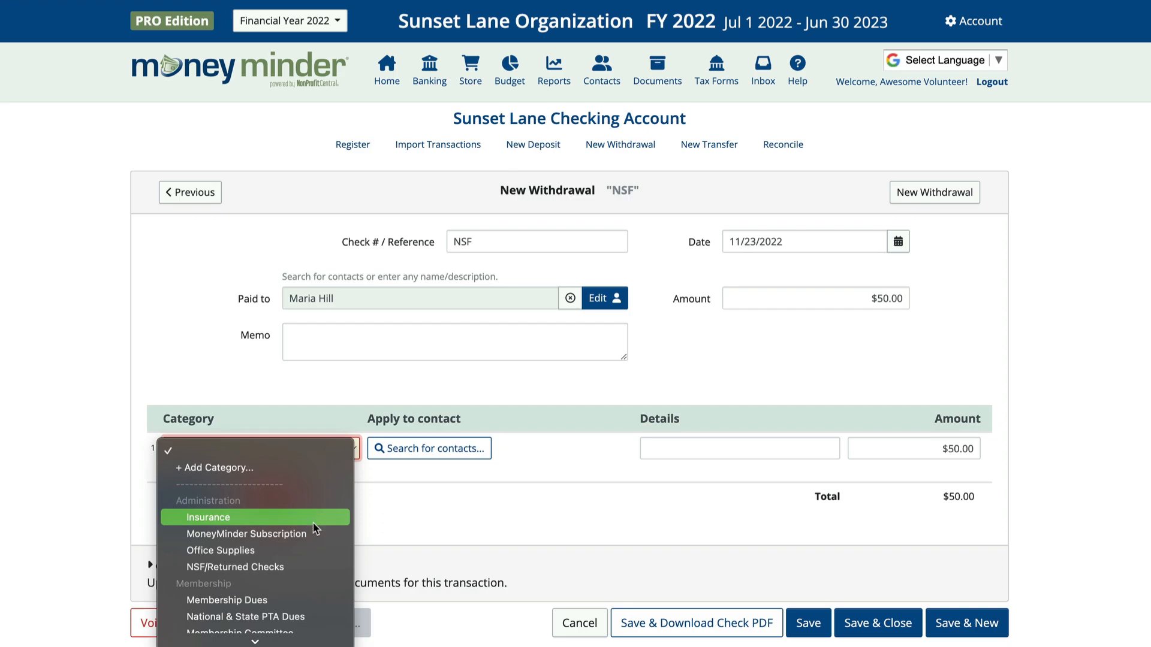
pyautogui.click(306, 567)
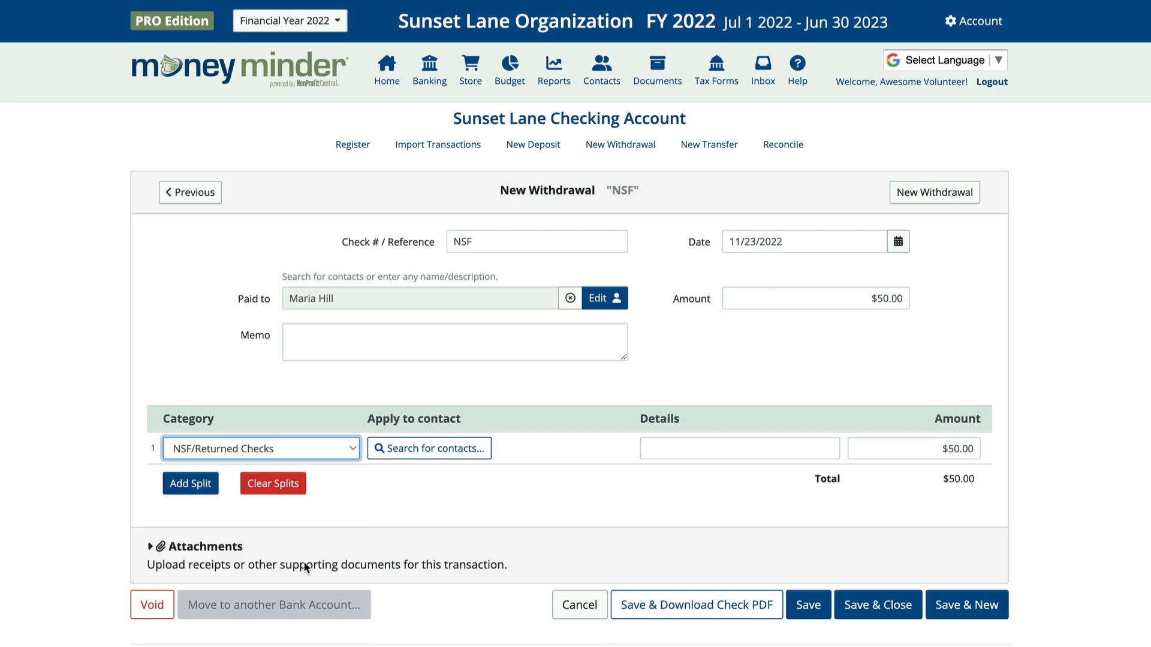
pyautogui.click(671, 453)
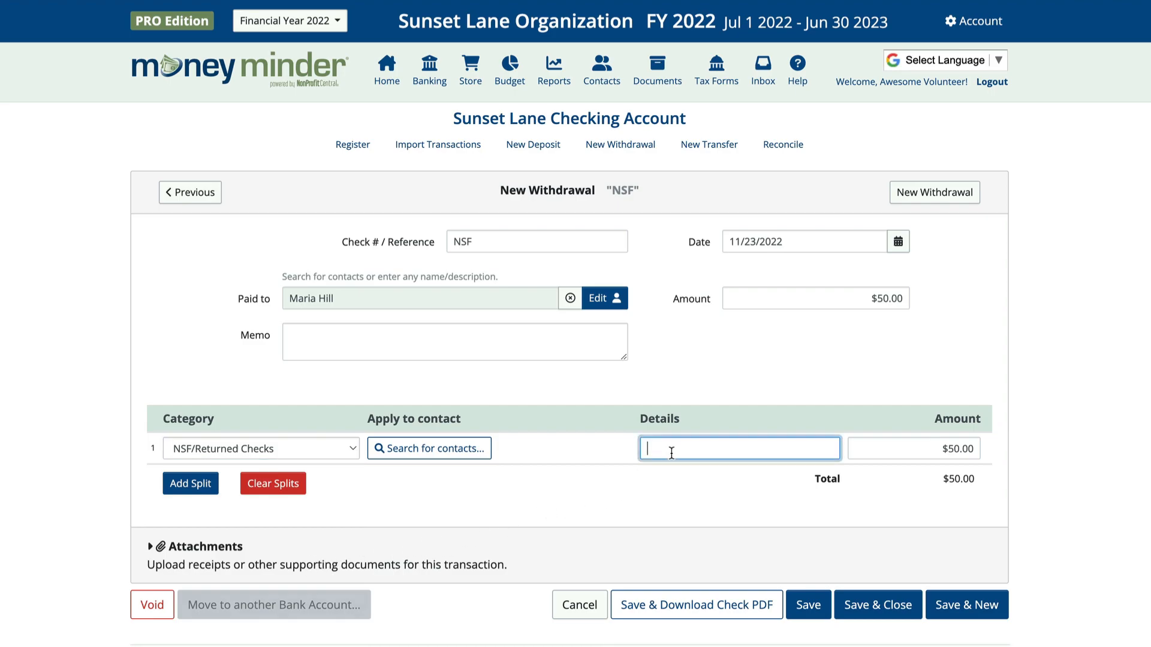
pyautogui.write('Written as donation')
pyautogui.click(977, 607)
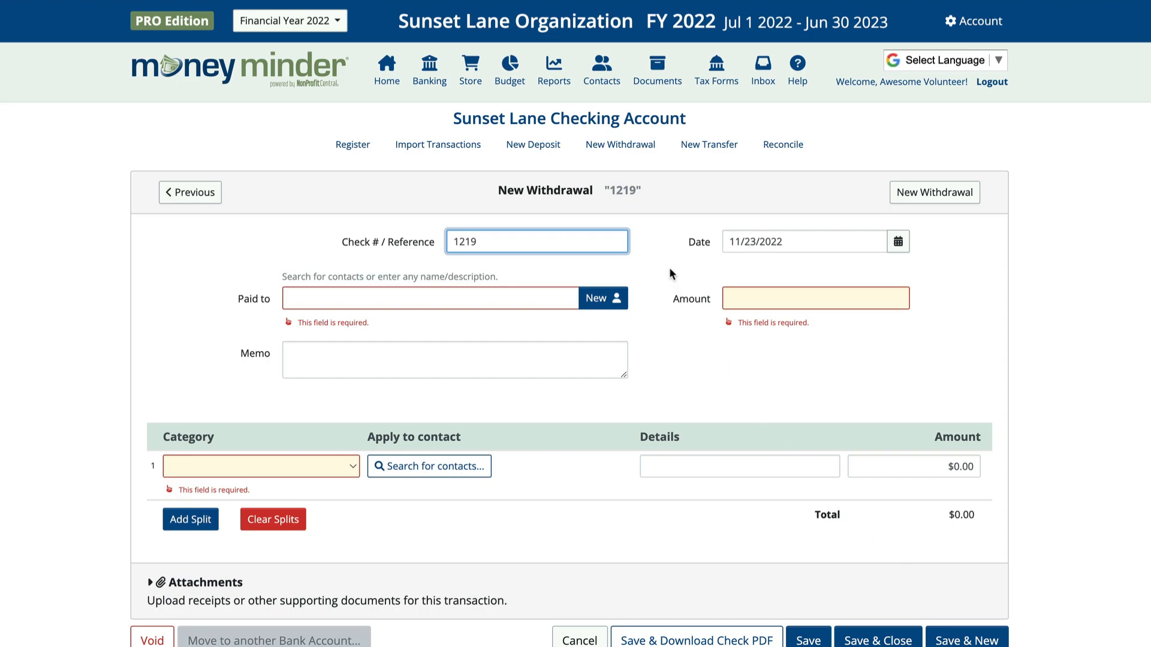
# Set the withdrawal reference to NSF, date 12/01/2022, and payee to Local Bank
pyautogui.doubleClick(454, 241)
pyautogui.write('NSF')
pyautogui.click(898, 242)
pyautogui.click(804, 272)
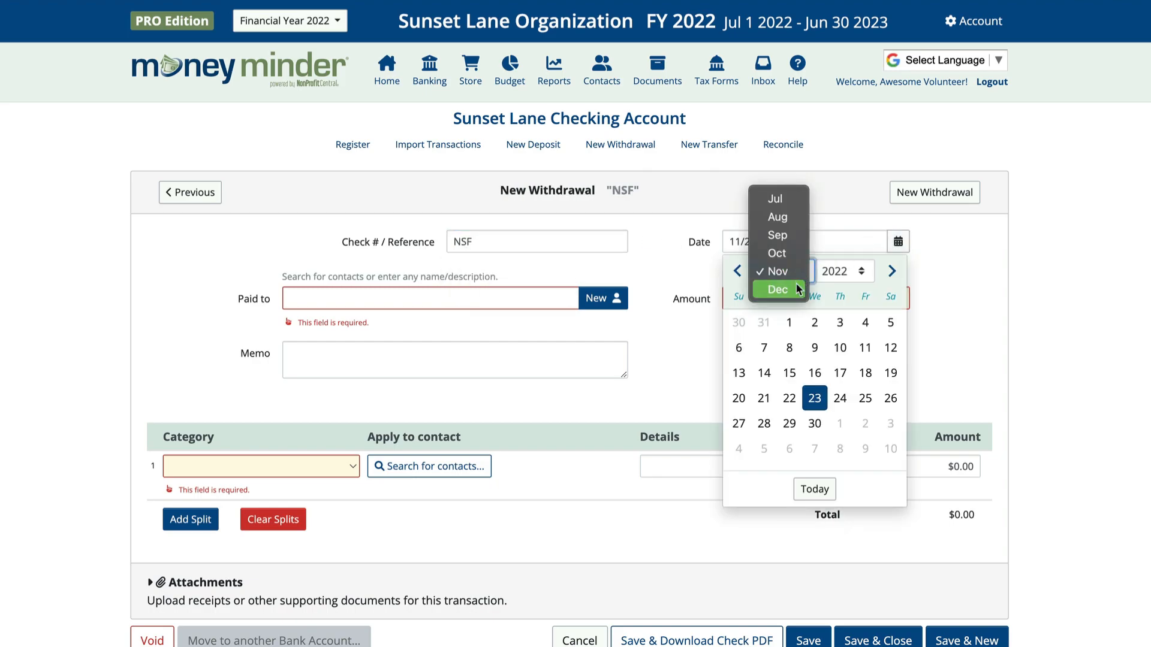
pyautogui.click(797, 287)
pyautogui.click(838, 322)
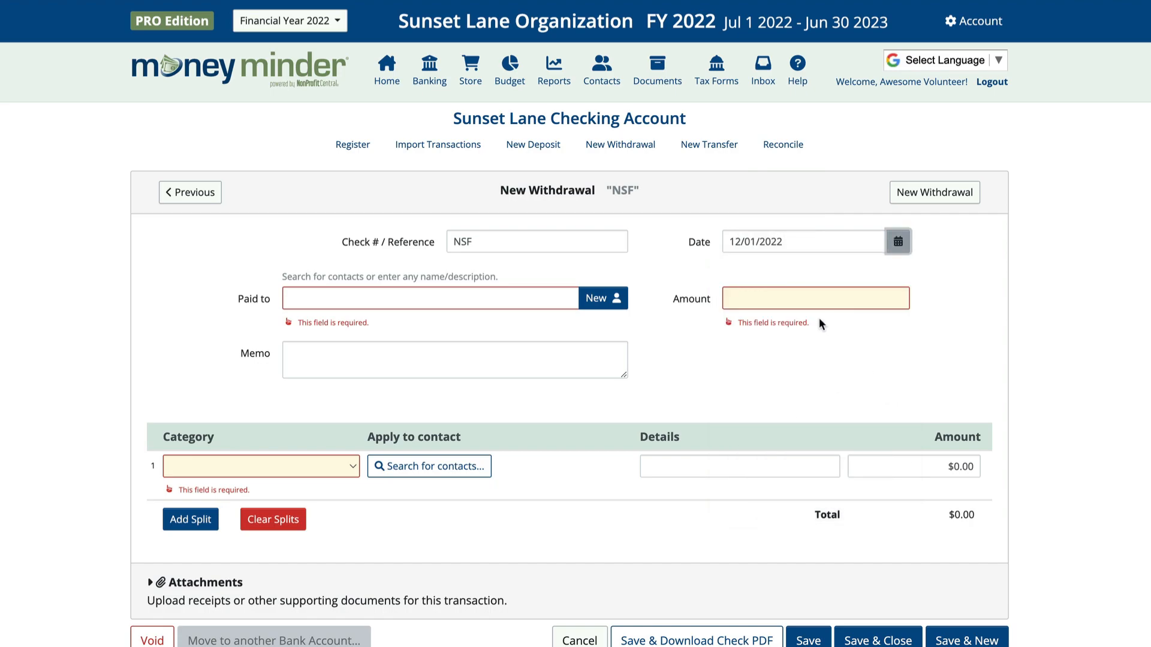
pyautogui.click(514, 298)
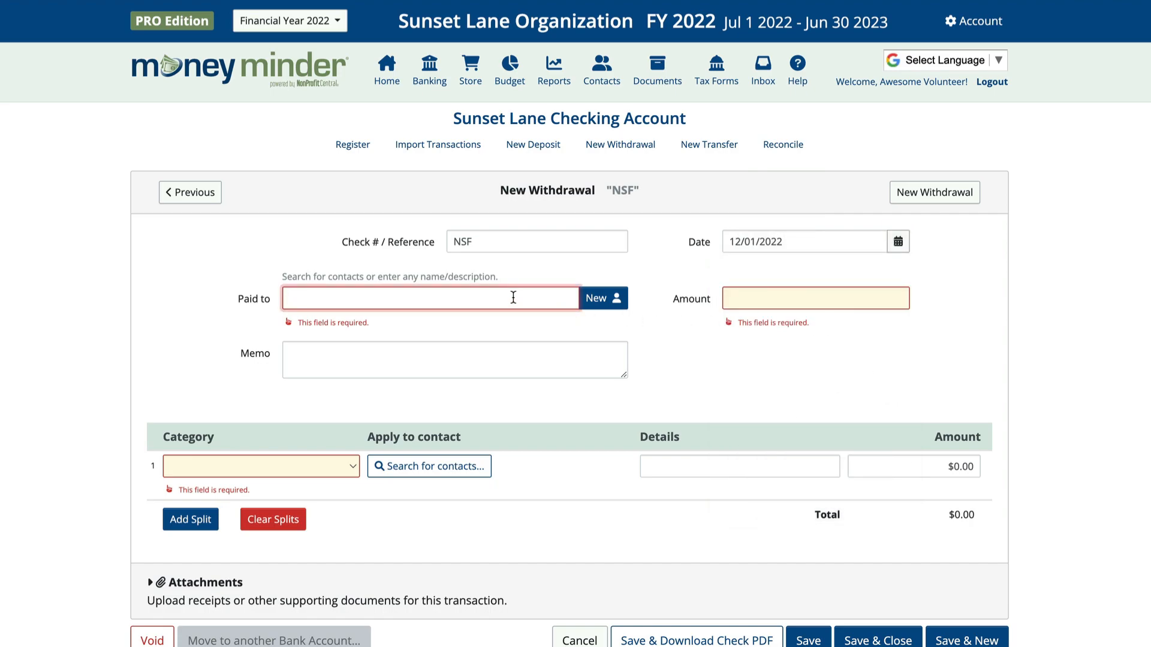
pyautogui.write('Local Bank')
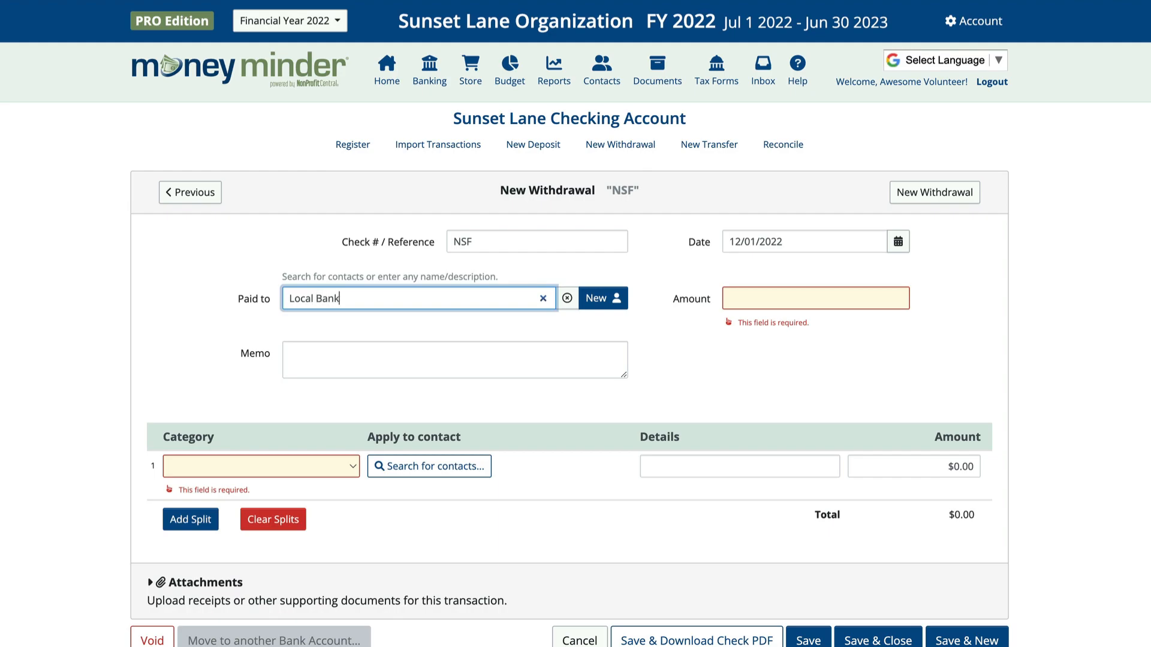
# Enter $35.00 under NSF/Returned Checks with details noting the member's NSF check, then save and close
pyautogui.click(798, 304)
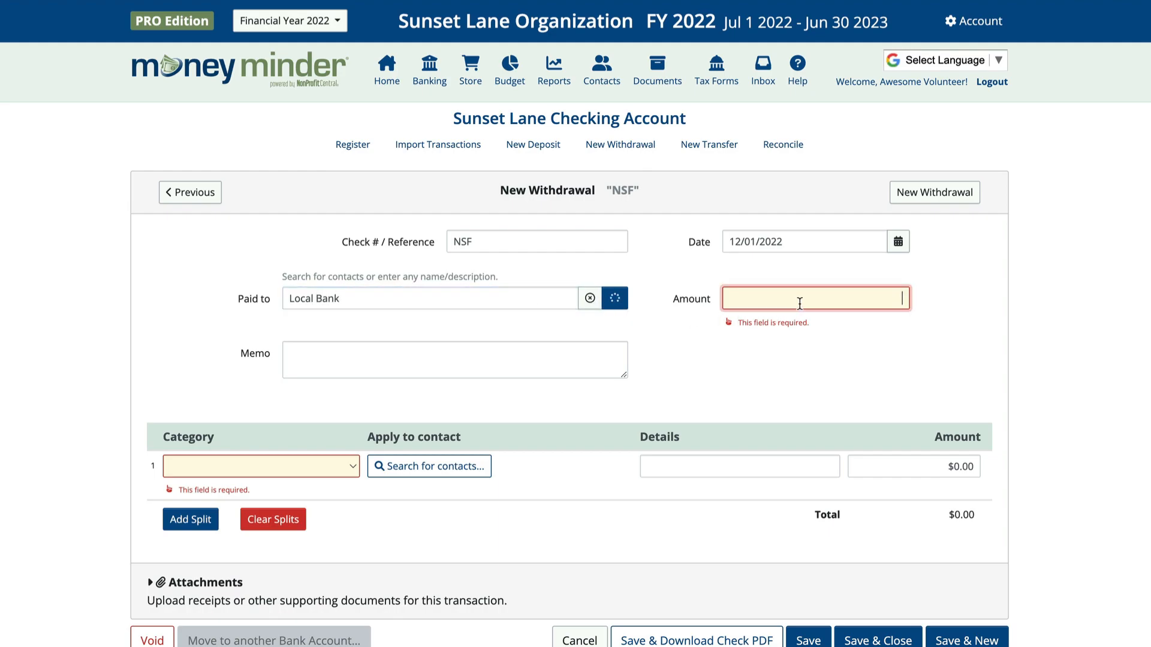
pyautogui.write('35.00')
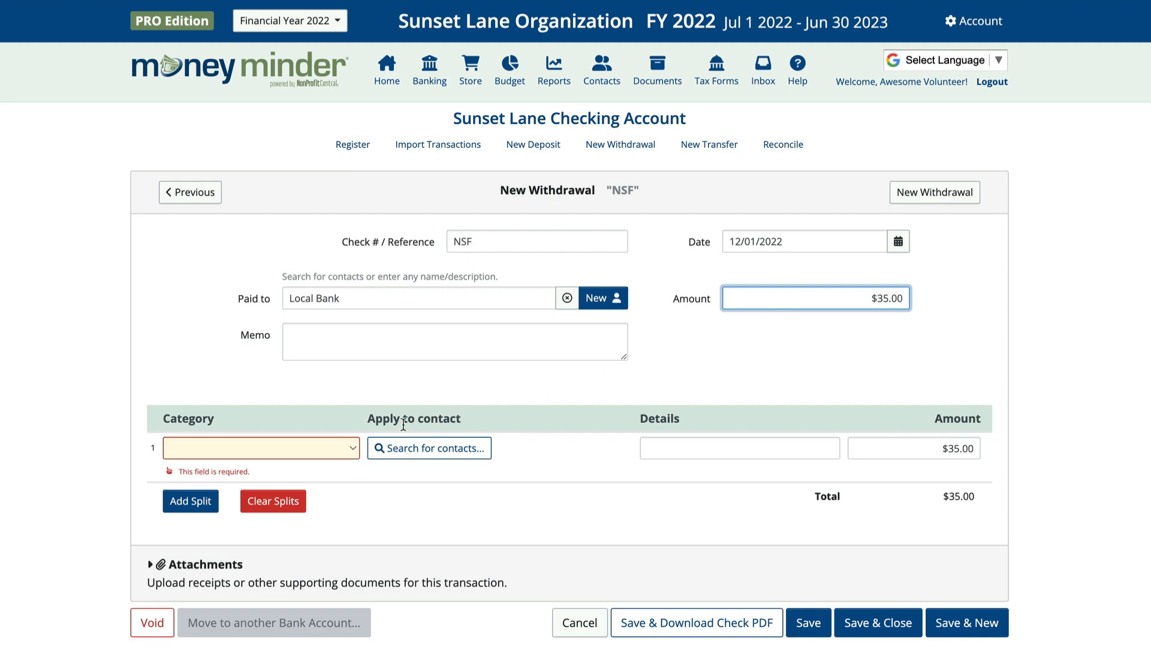
pyautogui.click(326, 446)
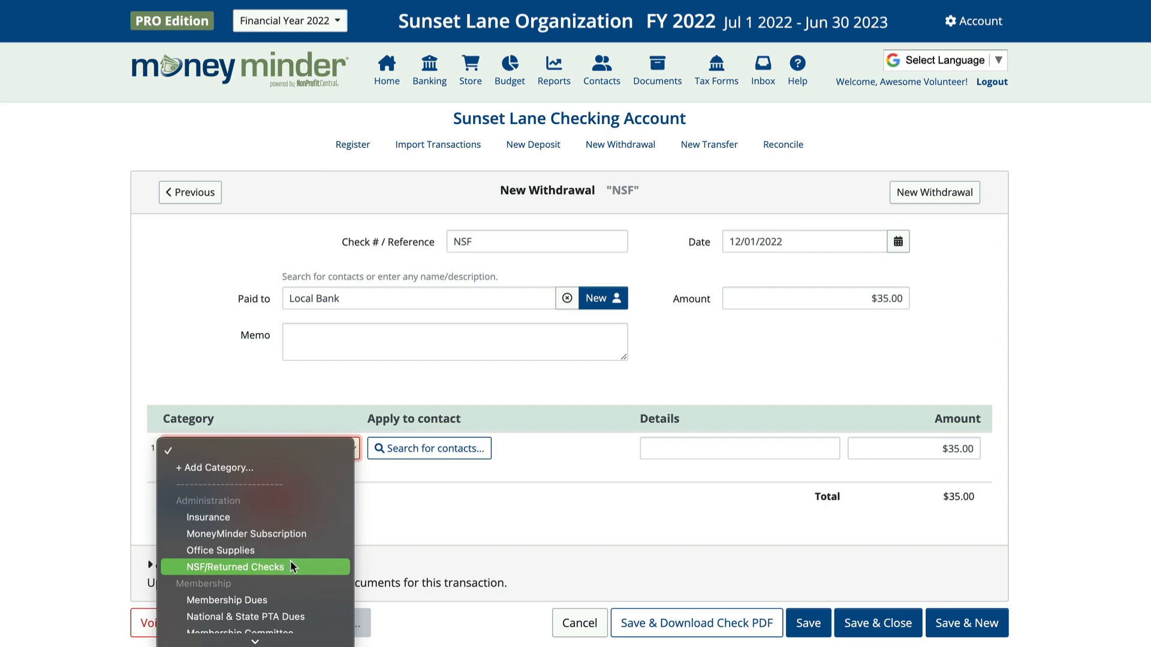
pyautogui.click(293, 567)
pyautogui.click(655, 450)
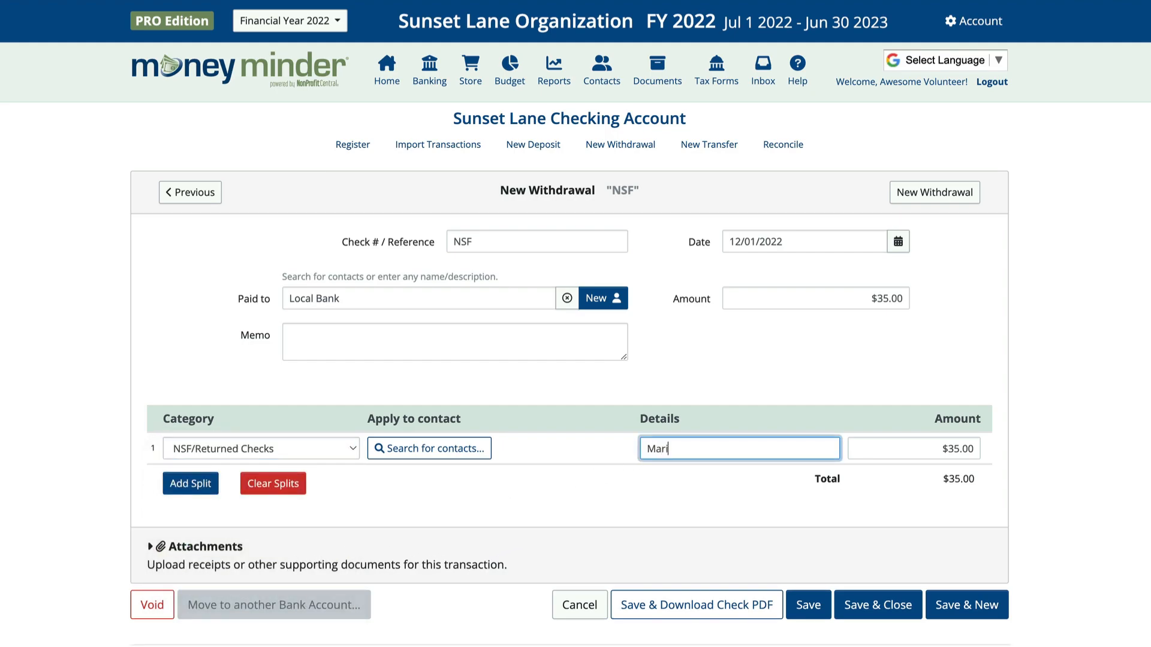
pyautogui.click(866, 600)
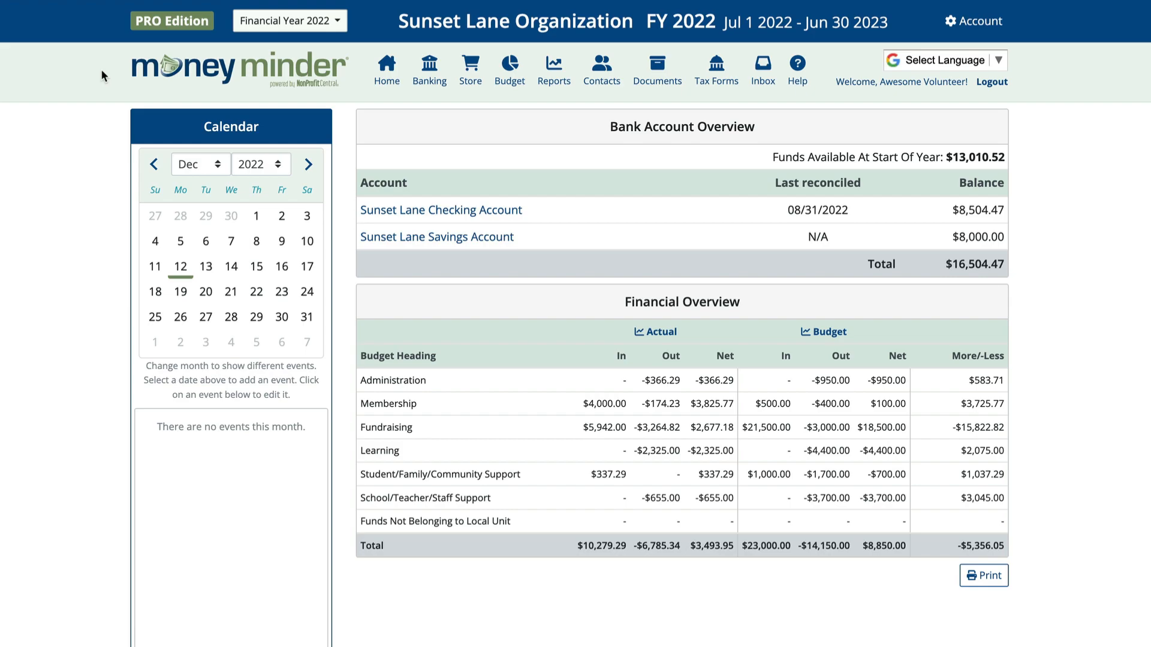
pyautogui.click(425, 84)
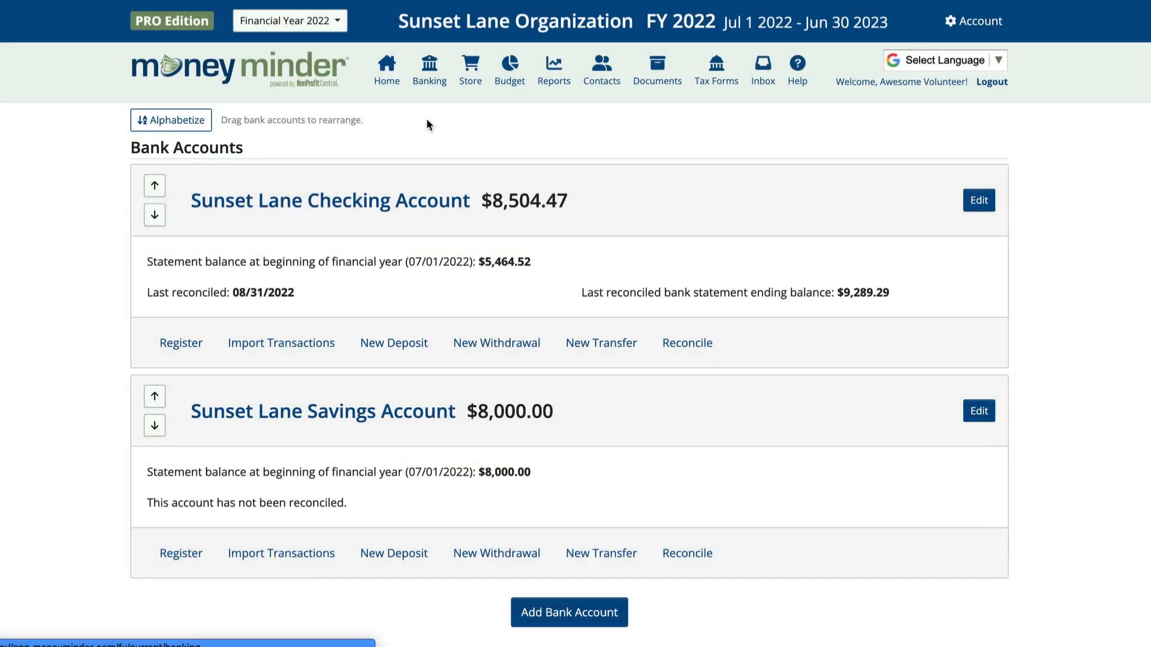
# Start a new checking deposit dated 12/12/2022, filed under NSF/Returned Checks
pyautogui.click(396, 345)
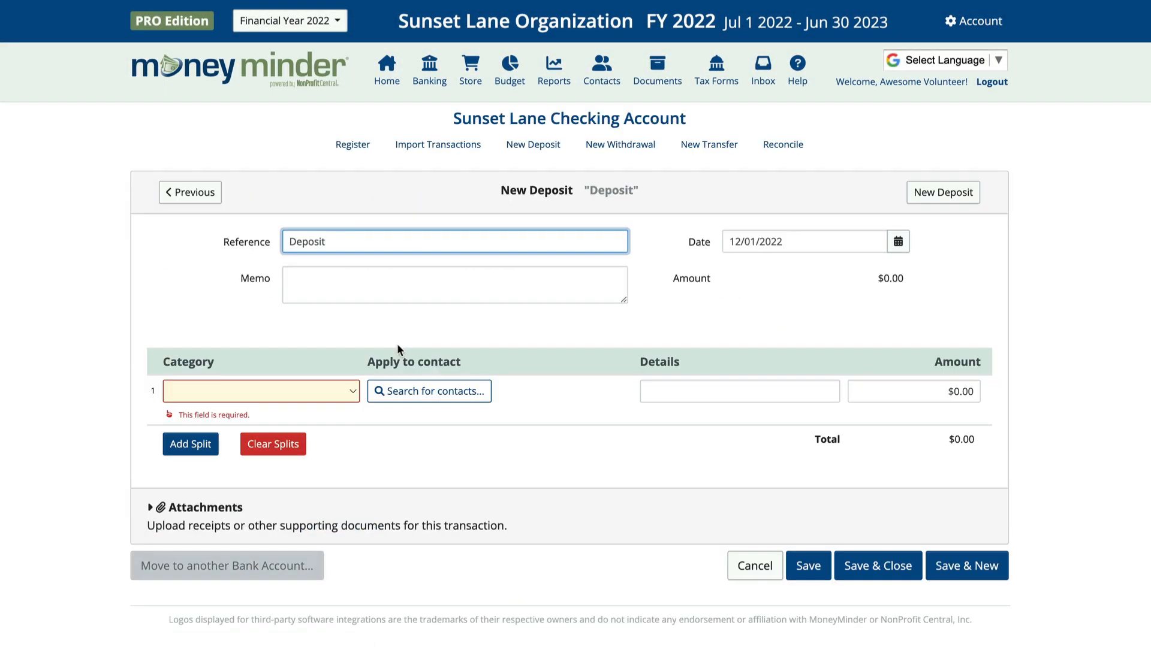
pyautogui.click(898, 241)
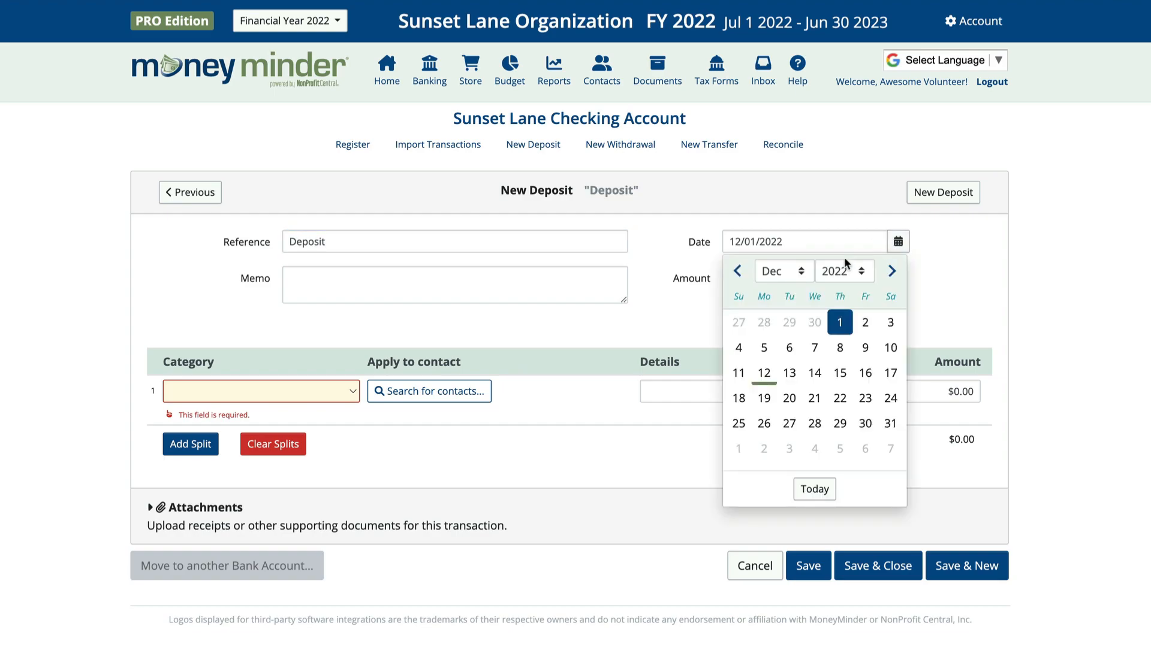
pyautogui.click(764, 373)
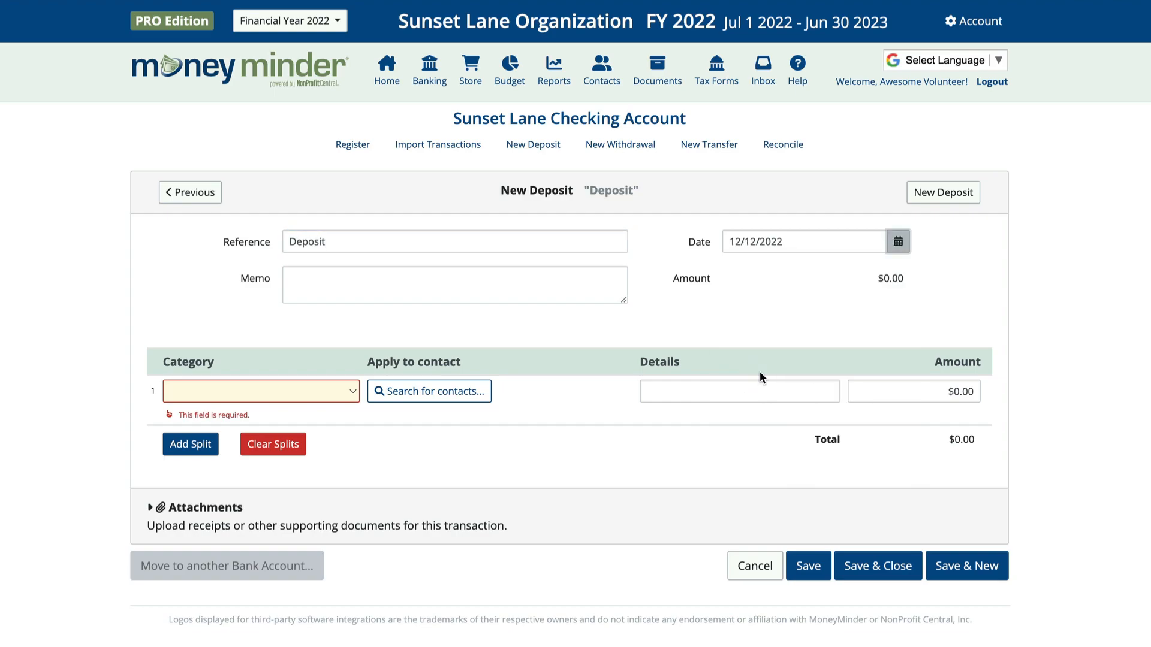
pyautogui.click(331, 391)
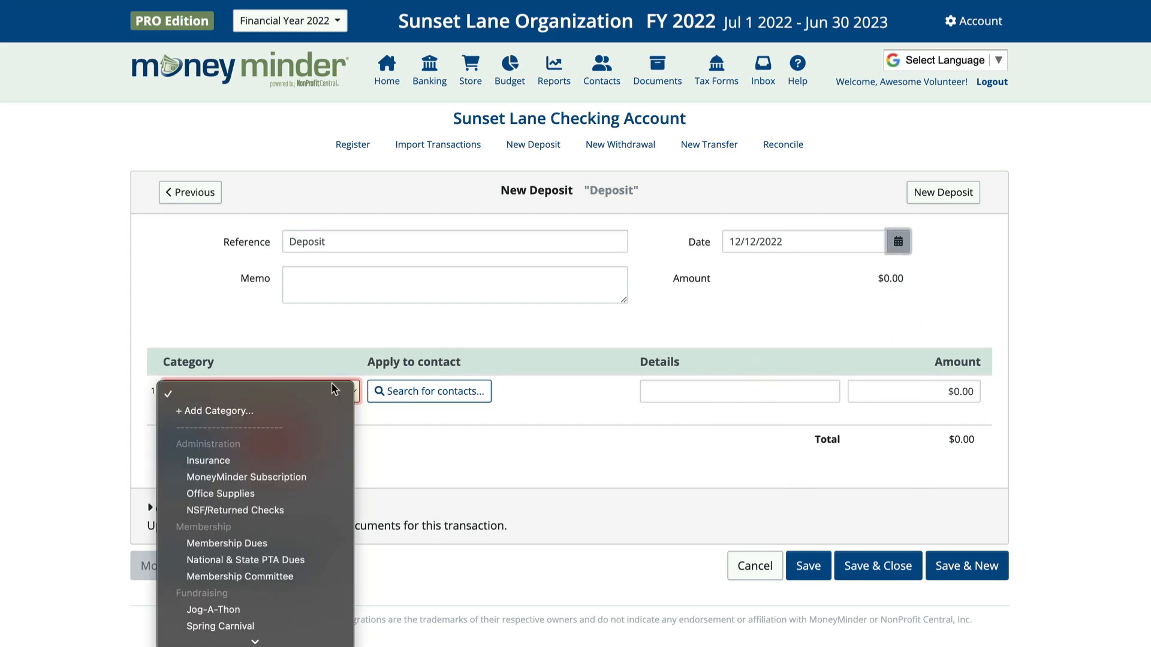
pyautogui.click(314, 507)
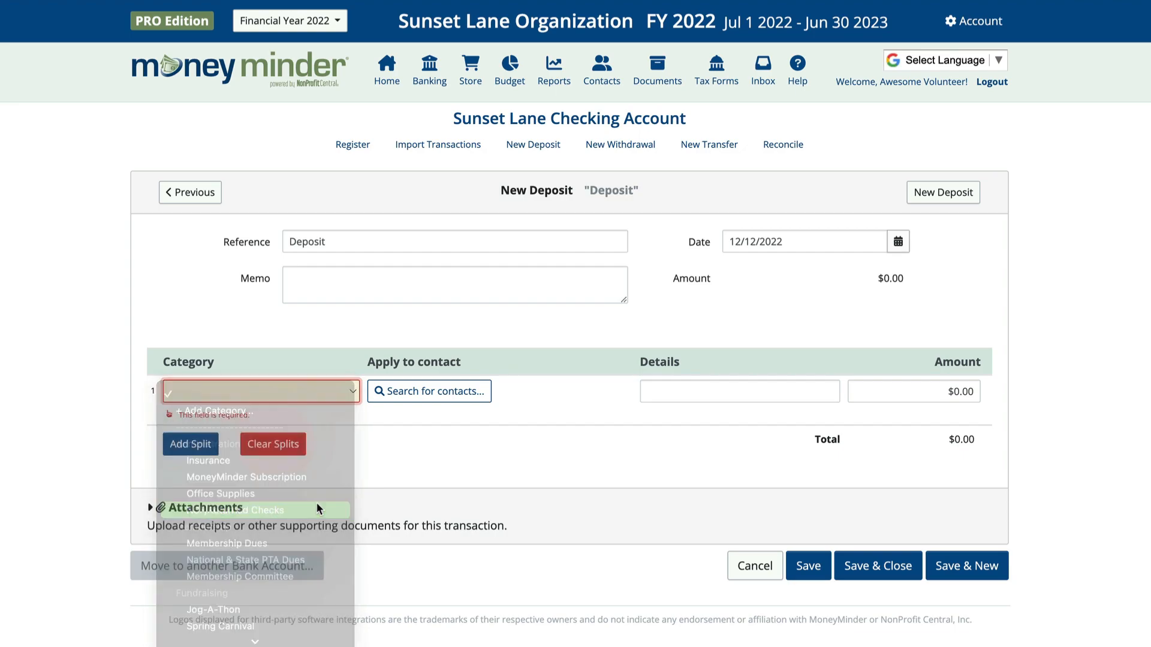
# Add details noting the member's NSF repayment, set the amount to 85.00, and save the deposit
pyautogui.click(675, 392)
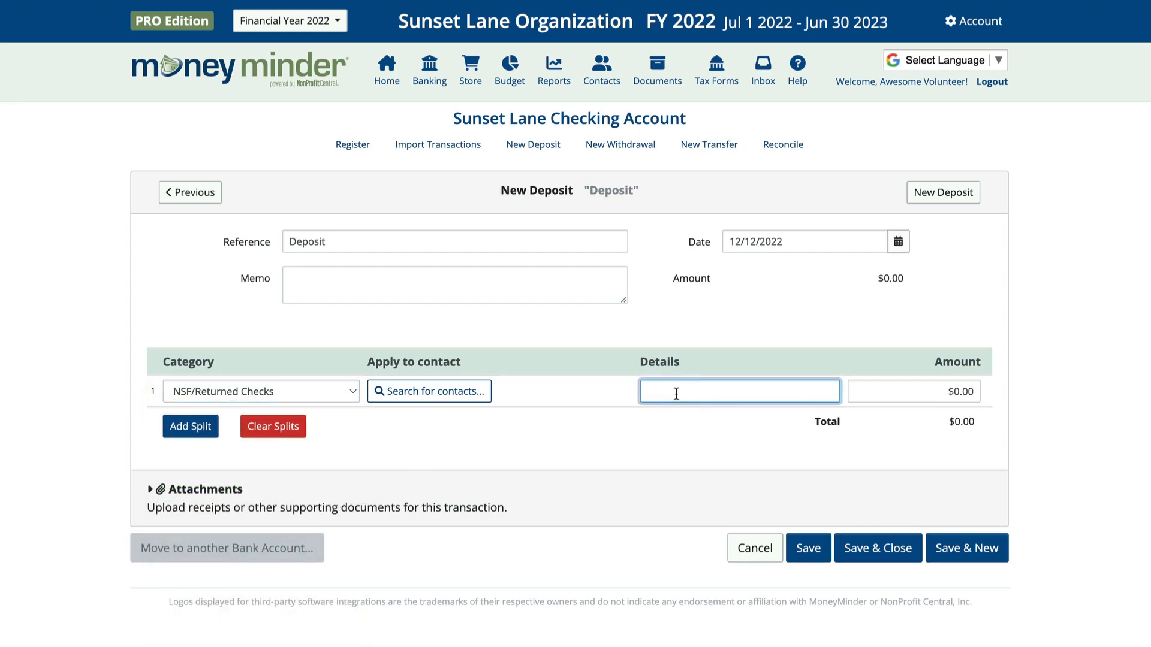
pyautogui.click(971, 392)
pyautogui.press('BackSpace')
pyautogui.press('BackSpace')
pyautogui.press('BackSpace')
pyautogui.press('BackSpace')
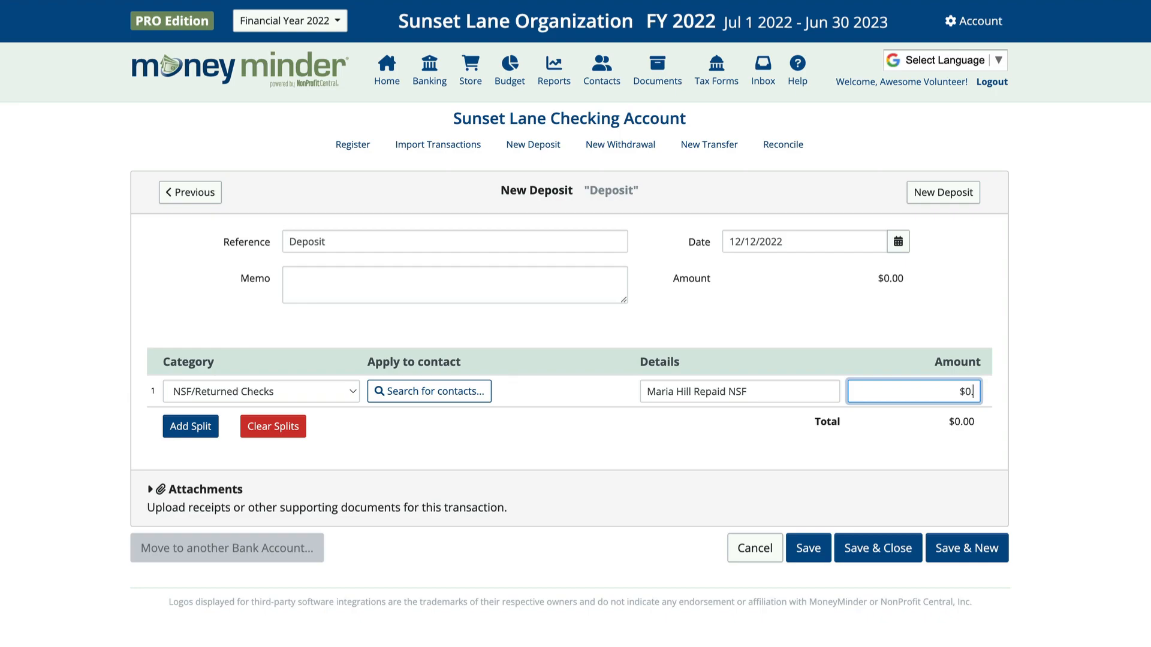
pyautogui.write('85.00')
pyautogui.click(905, 548)
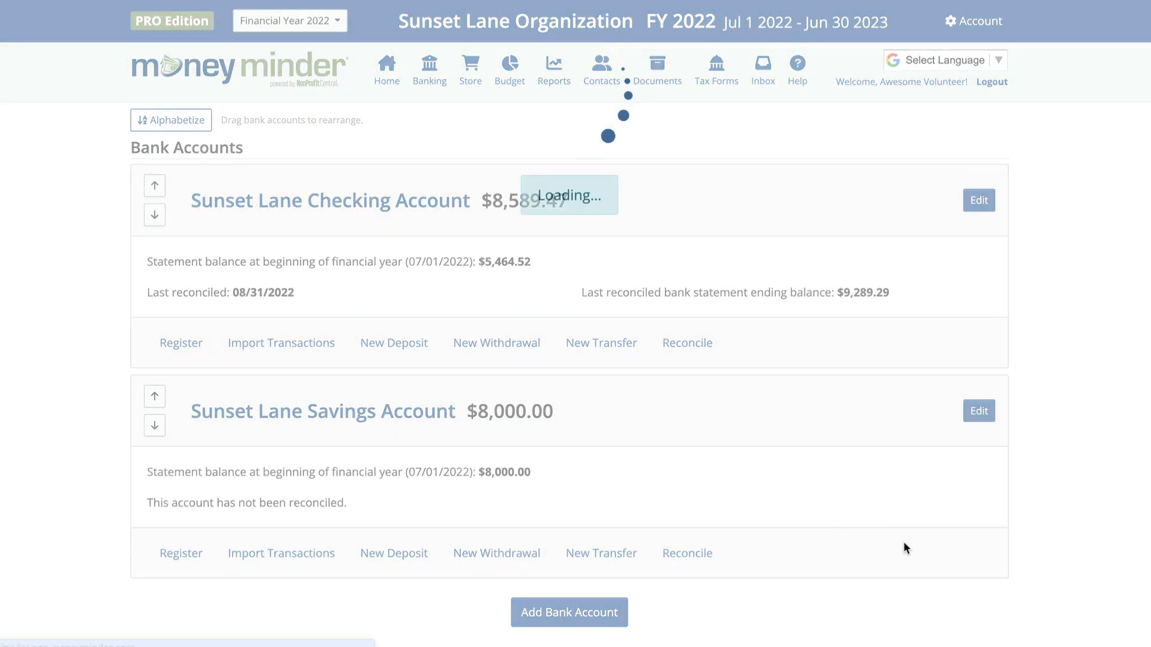